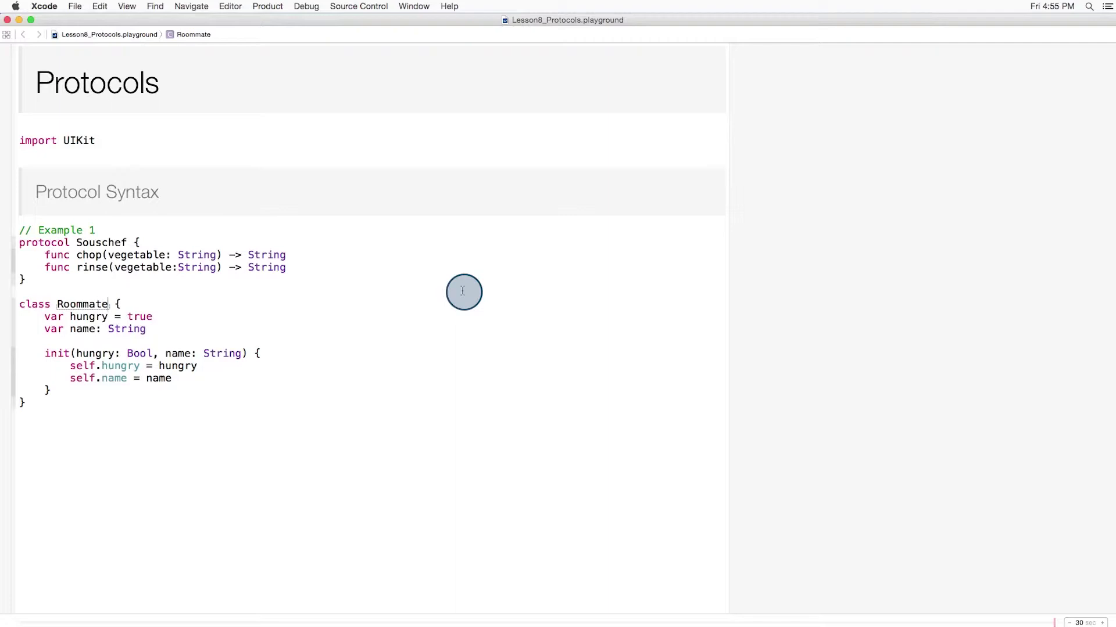
pyautogui.write(': Souschef')
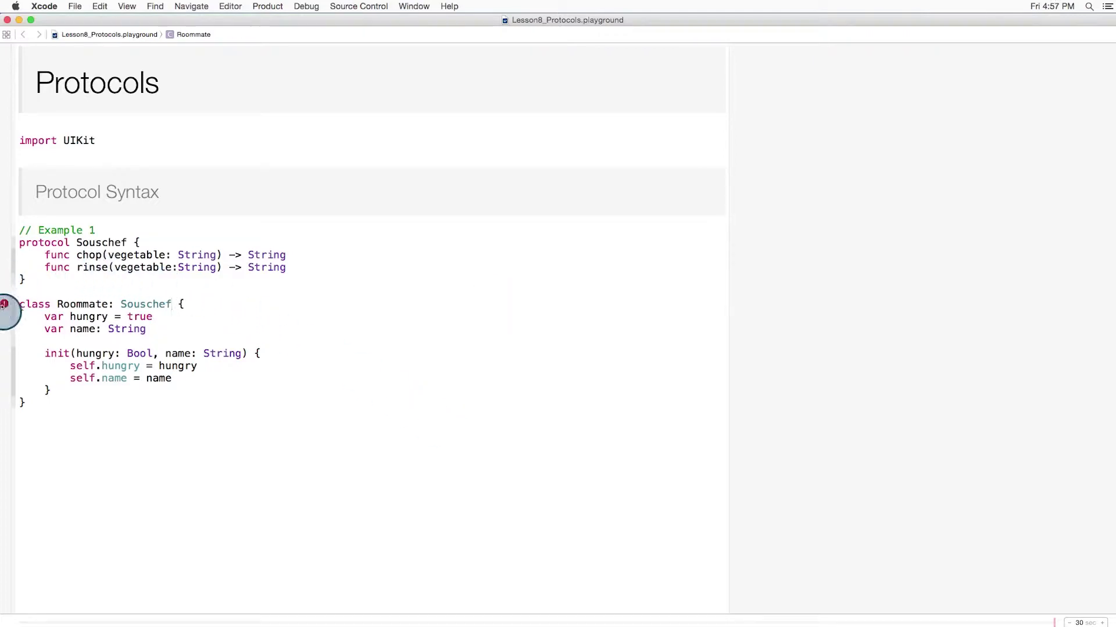
# Inspect the gutter error showing why Roommate doesn't yet conform to Souschef.
pyautogui.click(5, 304)
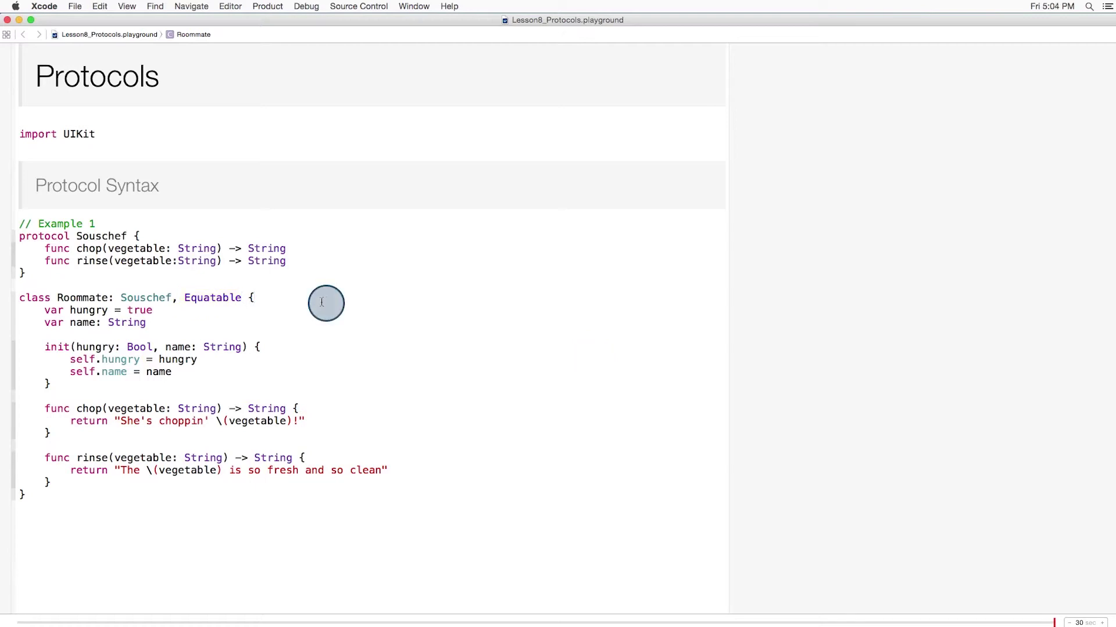
# Open the Swift Equatable protocol definition to see its required == operator.
pyautogui.keyDown('super'); pyautogui.click(214, 299); pyautogui.keyUp('super')
pyautogui.scroll(-3, 812, 365)
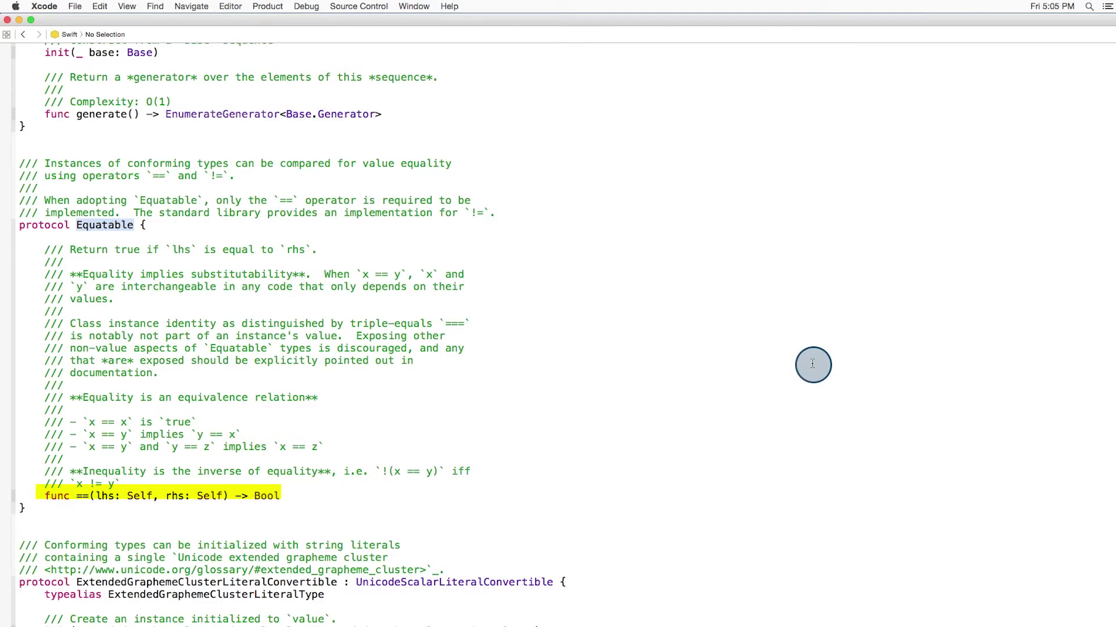
# Clear the highlight on the == requirement in the Equatable definition.
pyautogui.click(733, 325)
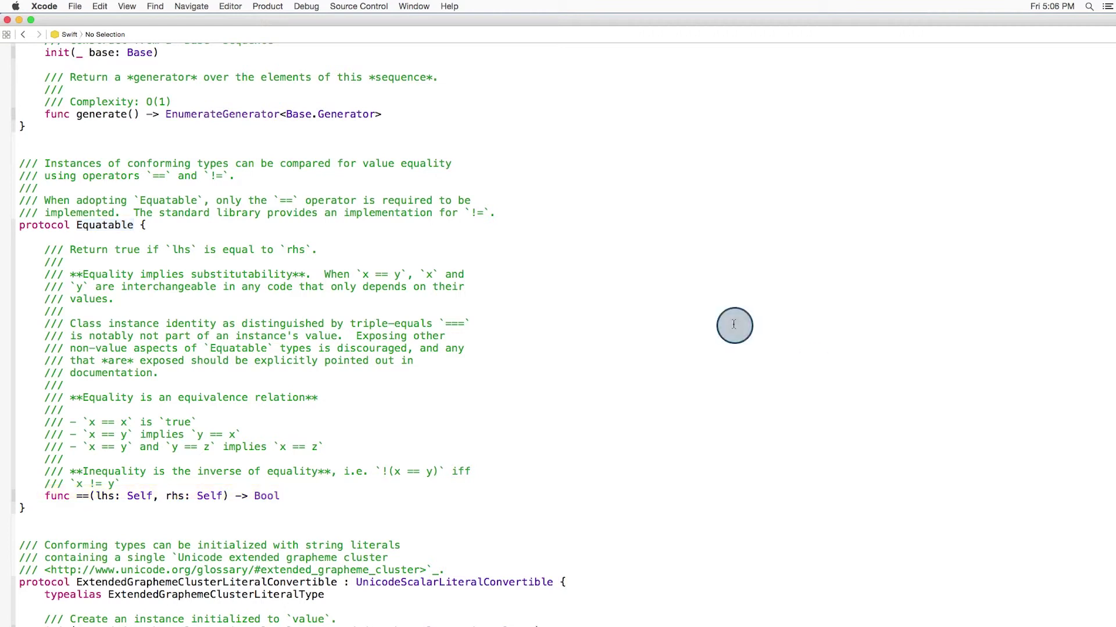